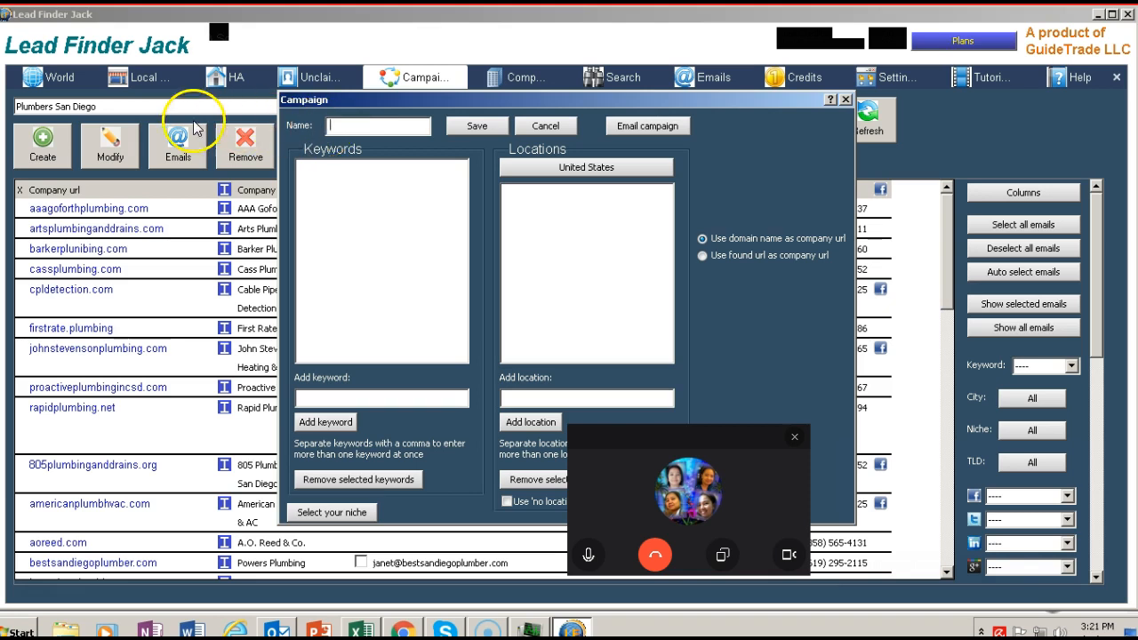
Step: Dismiss the new campaign dialog without saving and open the Local Biz search
{"action": "left_click_drag", "start_coordinate": [689, 441], "coordinate": [203, 432]}
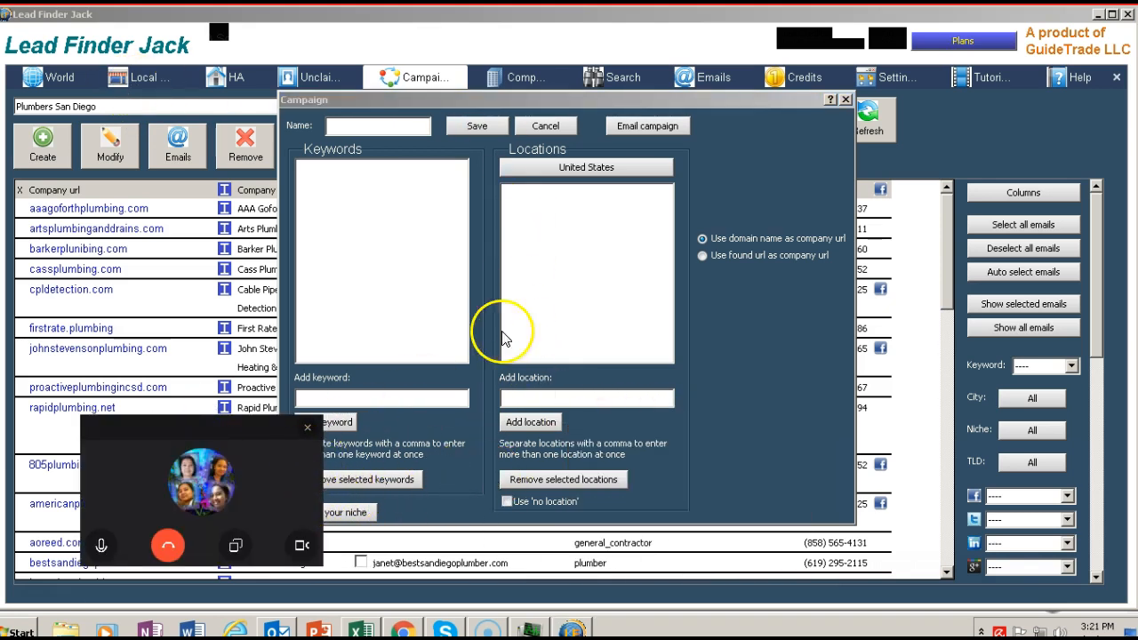
{"action": "left_click", "coordinate": [845, 100]}
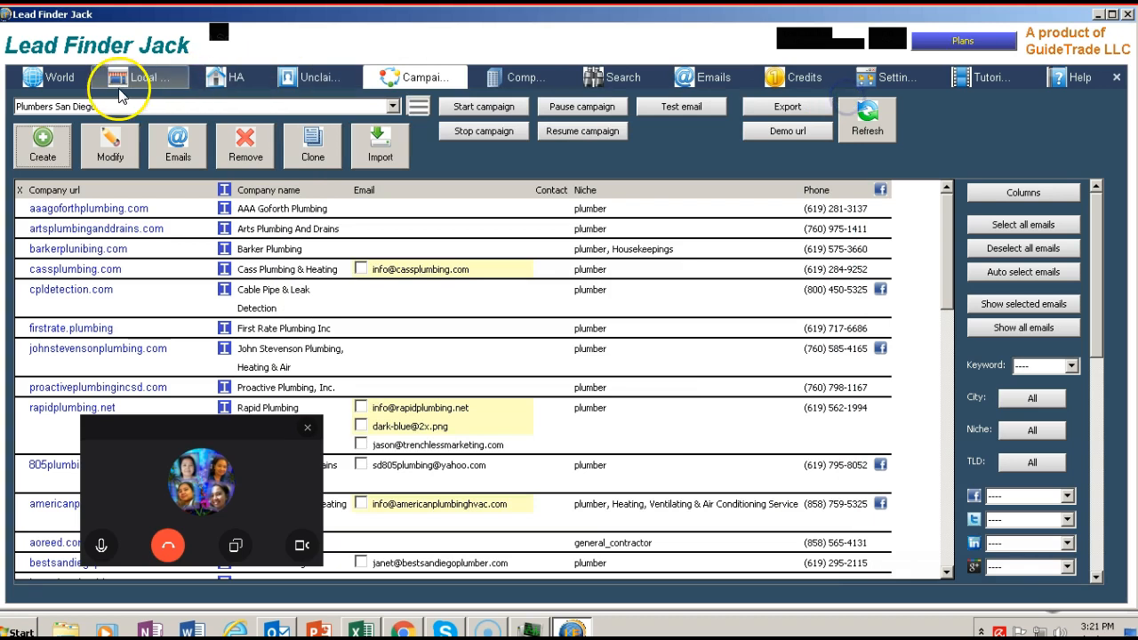
{"action": "left_click", "coordinate": [124, 82]}
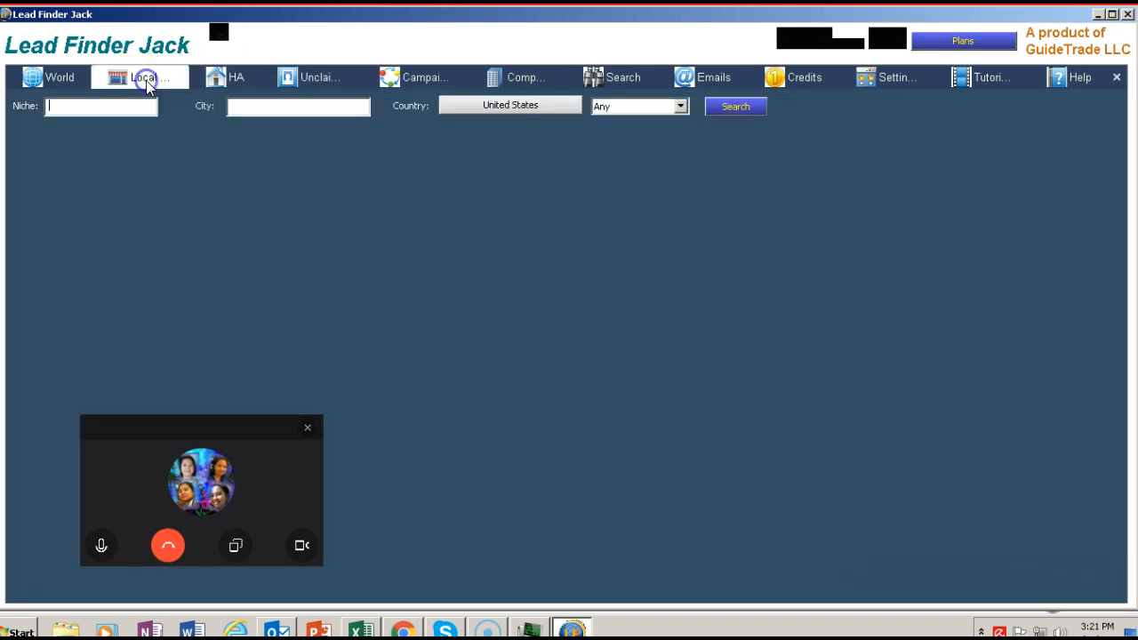
Step: Search local businesses for the niche Auto Body in the city of San Diego, United States, state California
{"action": "left_click", "coordinate": [77, 116]}
{"action": "type", "text": "Auto B"}
{"action": "type", "text": "ody"}
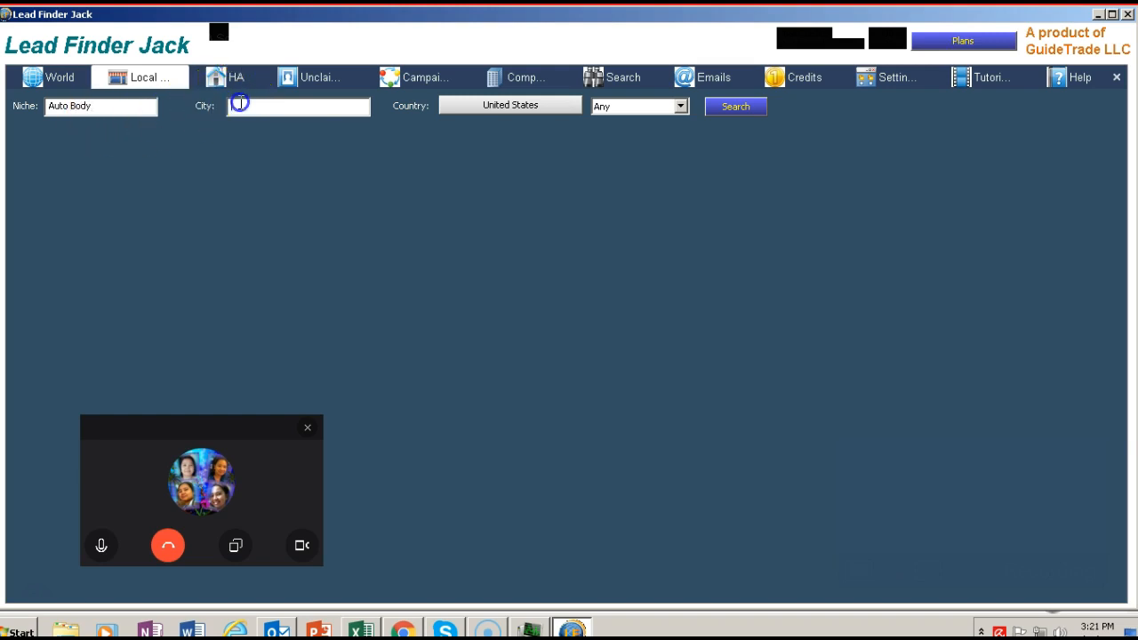
{"action": "type", "text": "San Die"}
{"action": "type", "text": "go"}
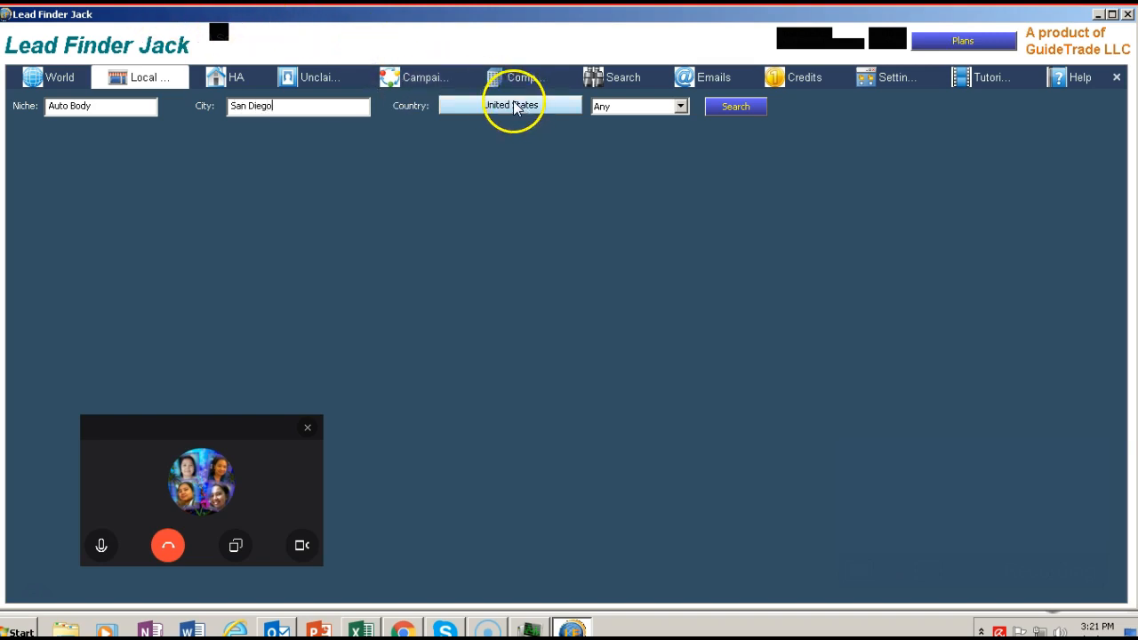
{"action": "left_click", "coordinate": [680, 108]}
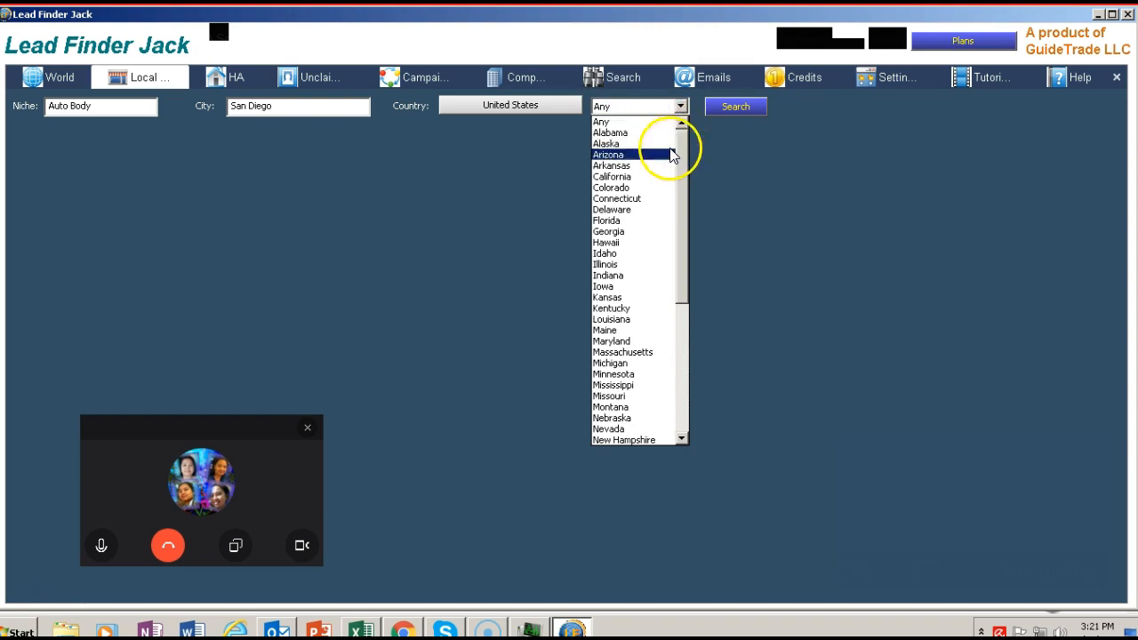
{"action": "left_click", "coordinate": [662, 178]}
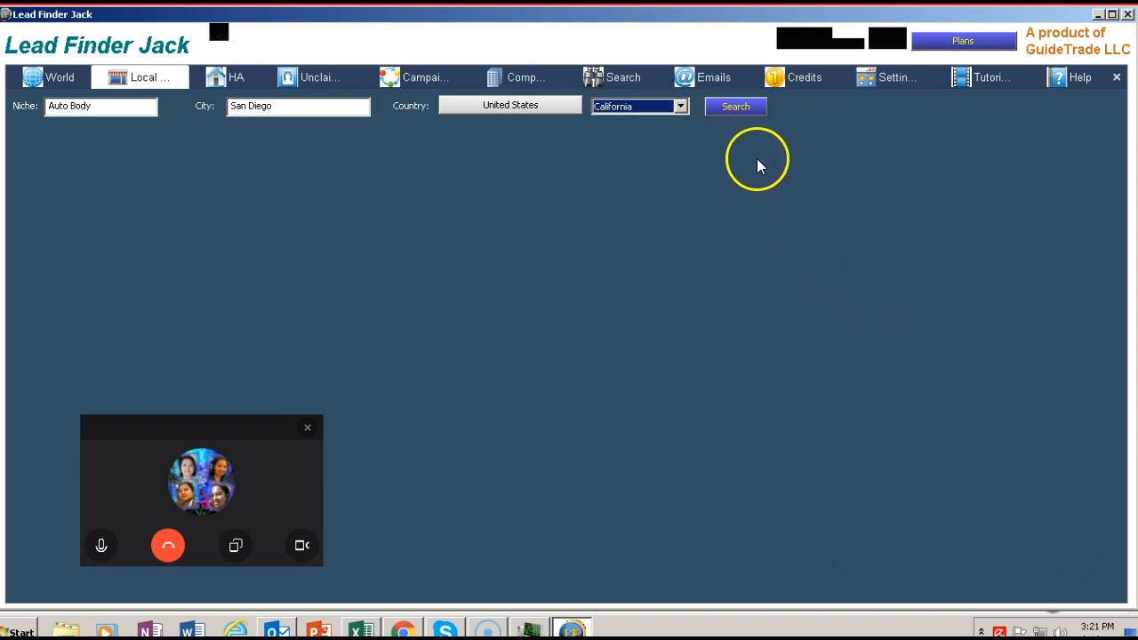
{"action": "left_click", "coordinate": [742, 109]}
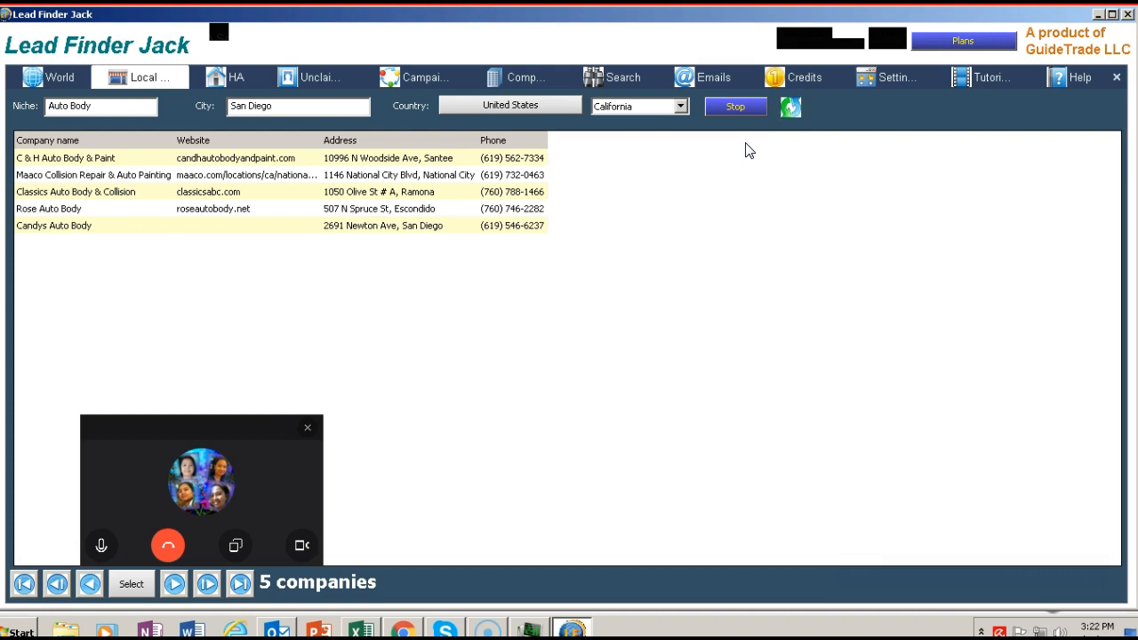
{"action": "left_click_drag", "start_coordinate": [183, 424], "coordinate": [840, 207]}
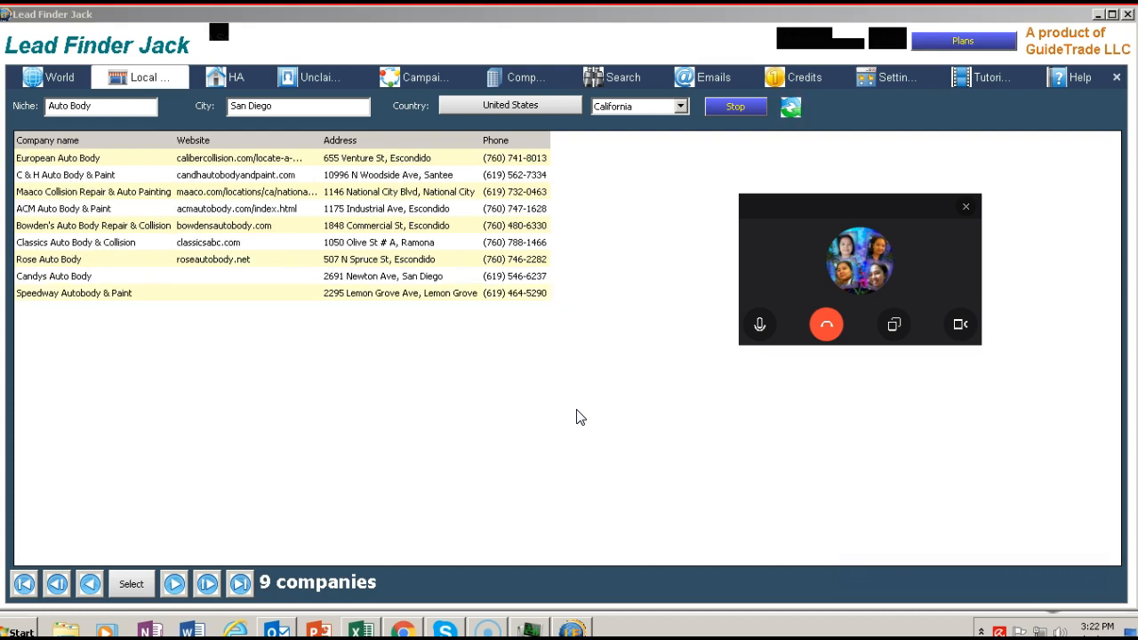
{"action": "left_click_drag", "start_coordinate": [280, 112], "coordinate": [227, 107]}
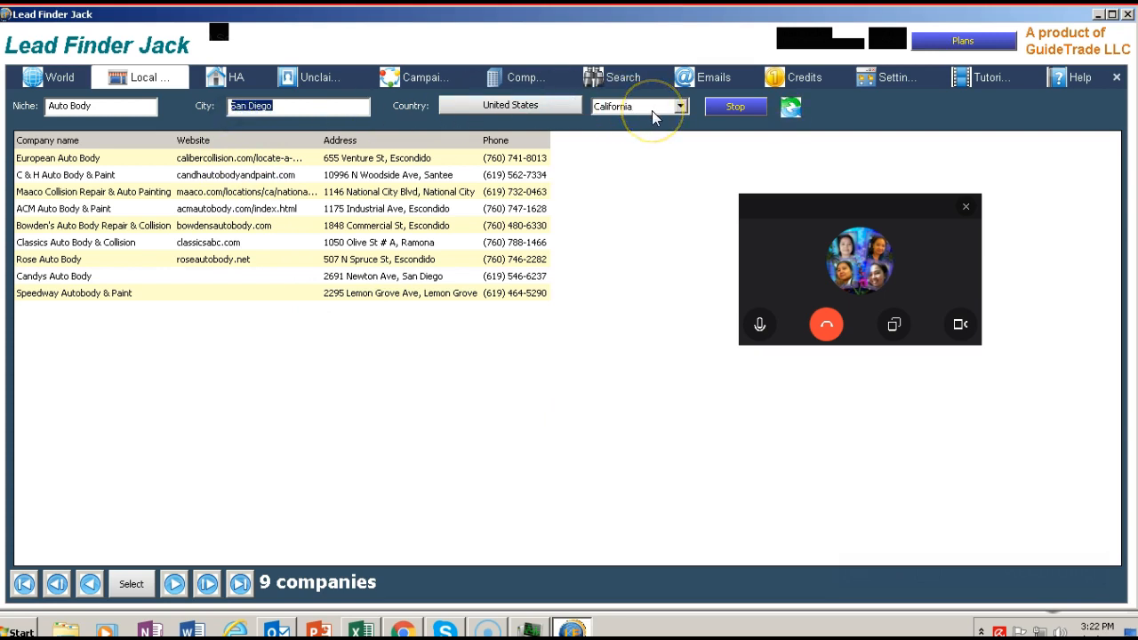
{"action": "left_click", "coordinate": [682, 107]}
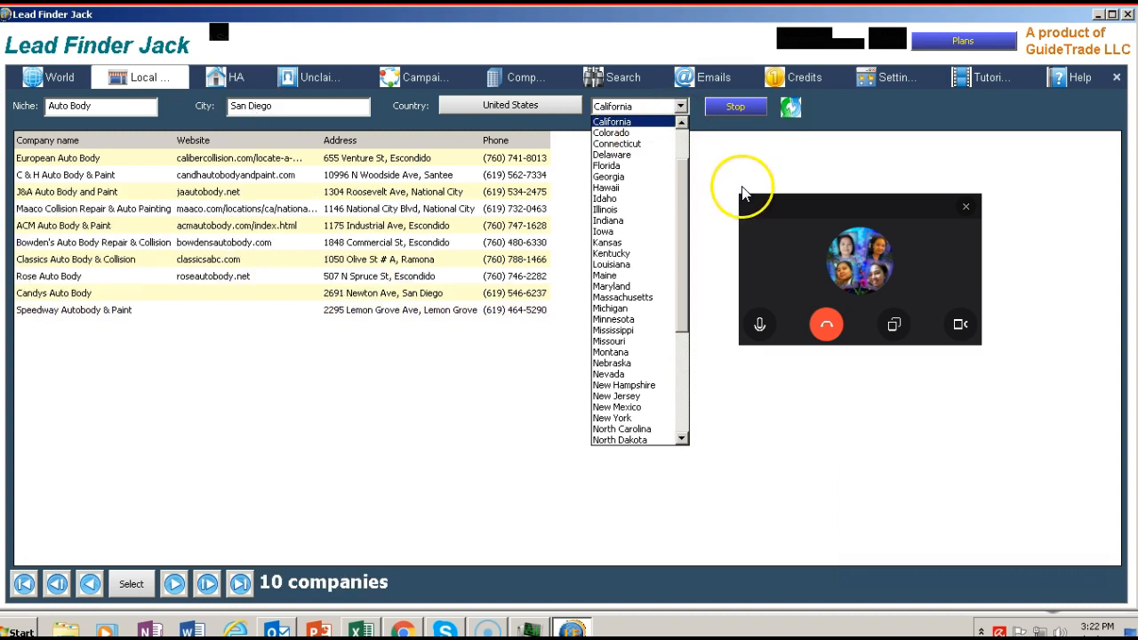
{"action": "left_click", "coordinate": [758, 156]}
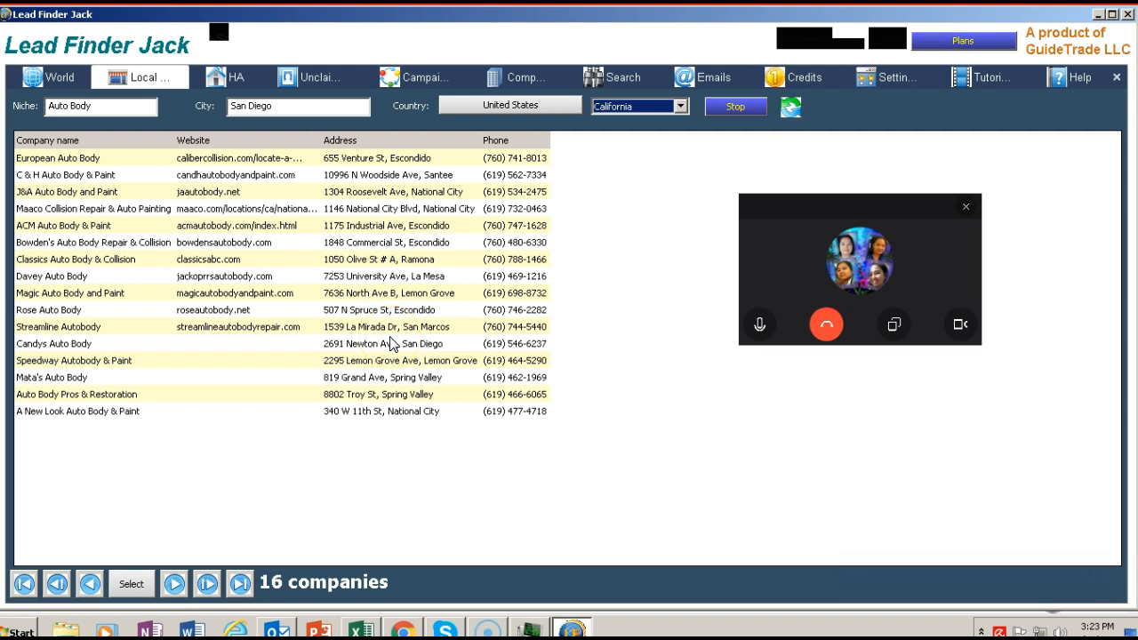
Step: Stop the running local business search and start Dig deep on the companies found
{"action": "left_click", "coordinate": [735, 106]}
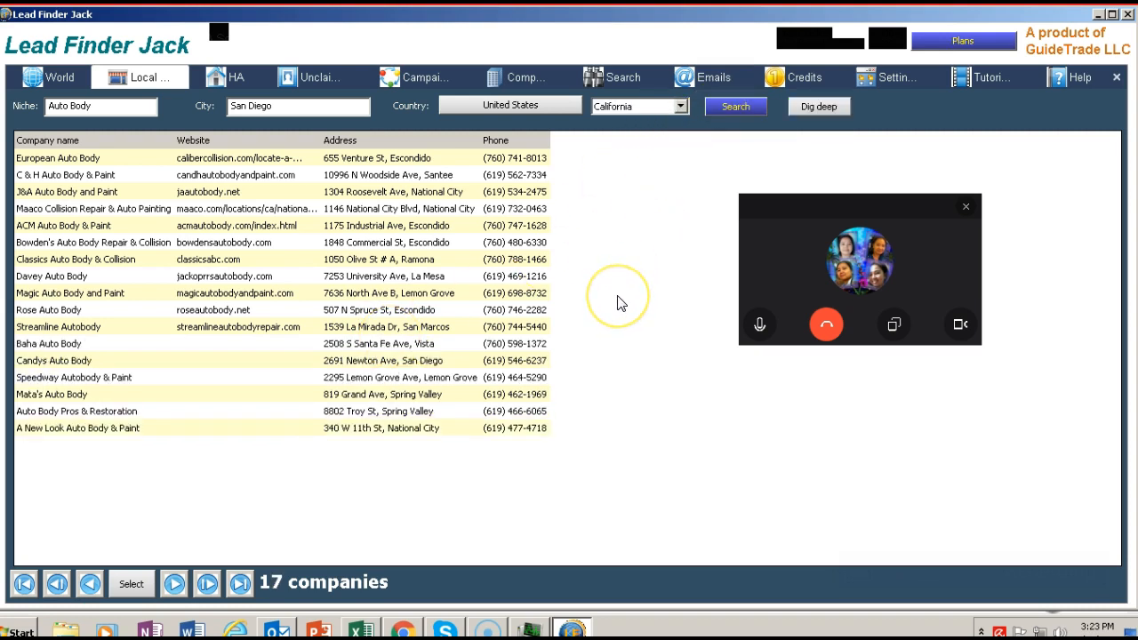
{"action": "left_click_drag", "start_coordinate": [777, 203], "coordinate": [719, 414]}
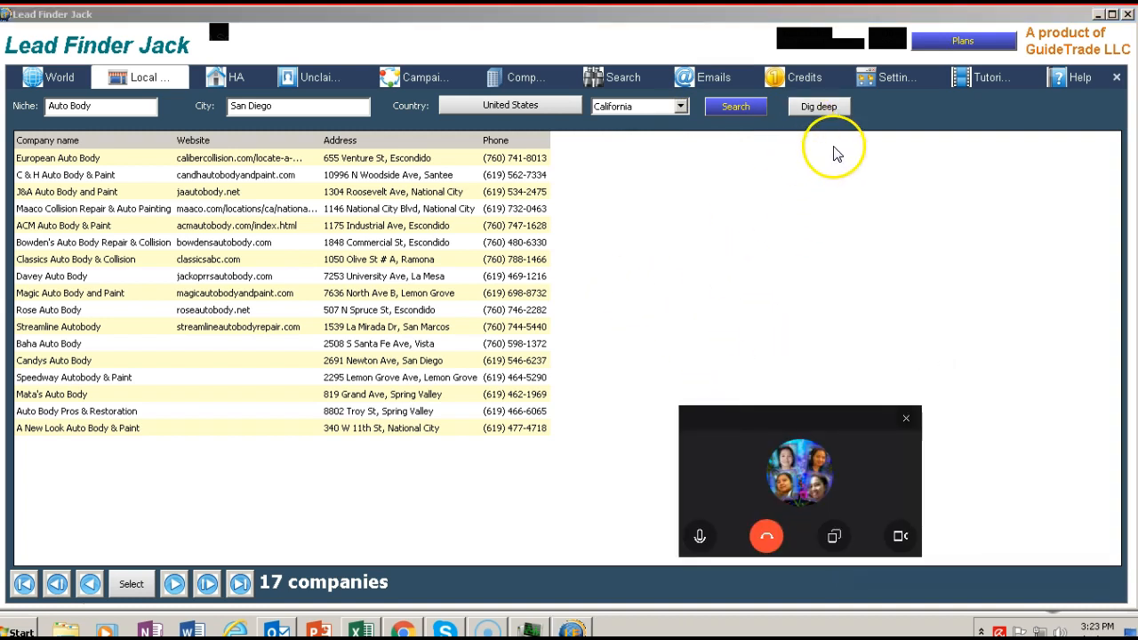
{"action": "left_click", "coordinate": [809, 107]}
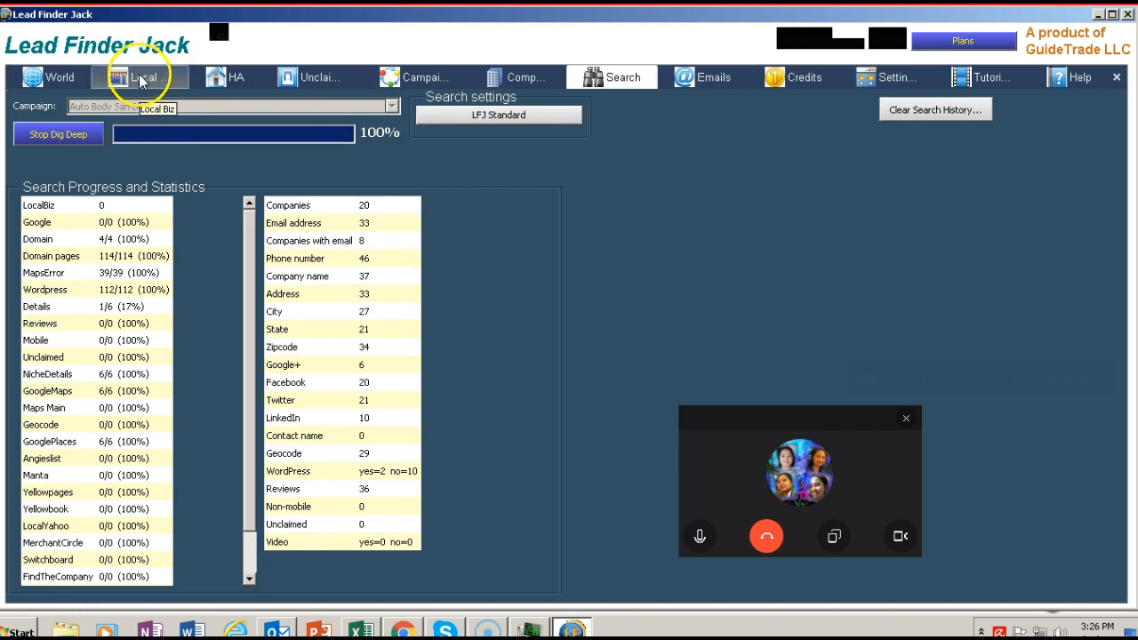
Step: Open the export settings for the Auto Body San Diego campaign and select all data for export
{"action": "left_click", "coordinate": [400, 79]}
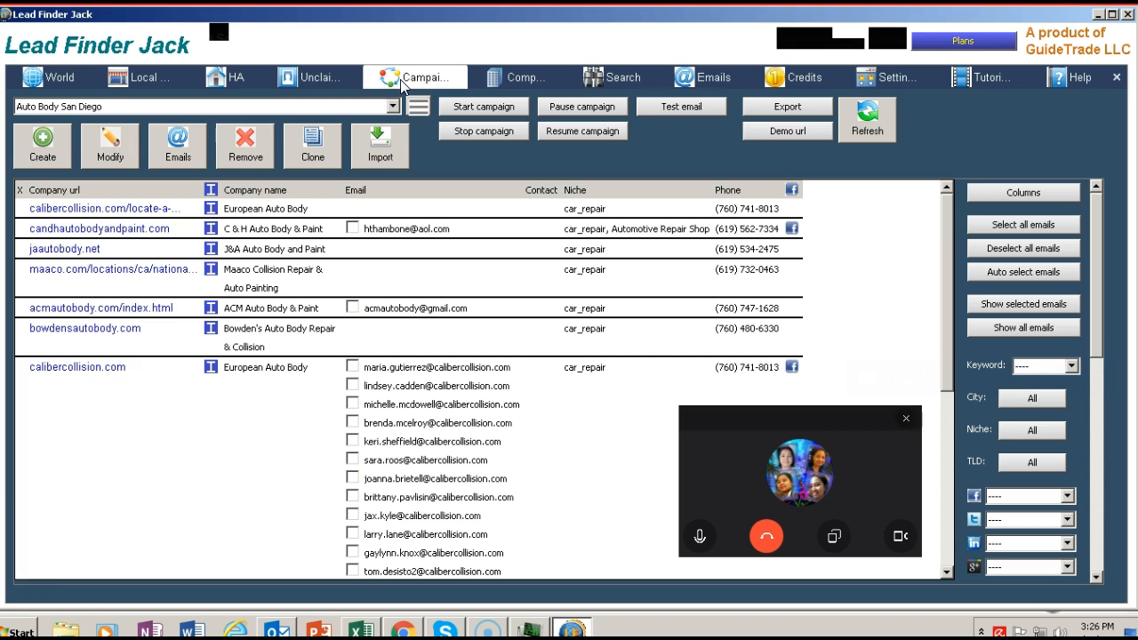
{"action": "left_click", "coordinate": [763, 108]}
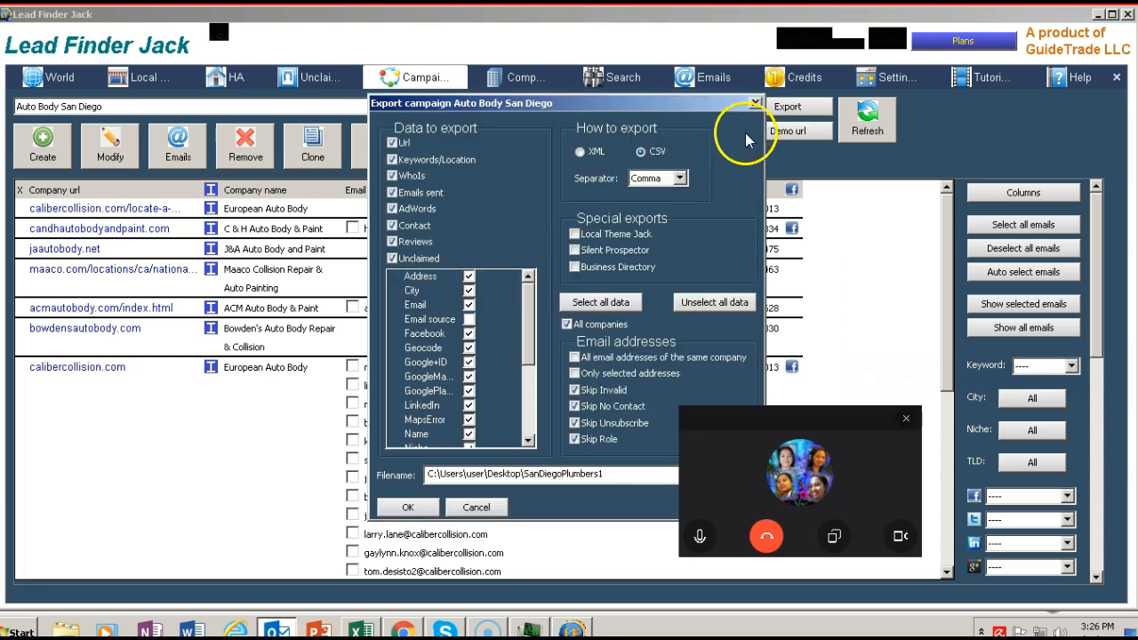
{"action": "left_click_drag", "start_coordinate": [740, 412], "coordinate": [67, 279]}
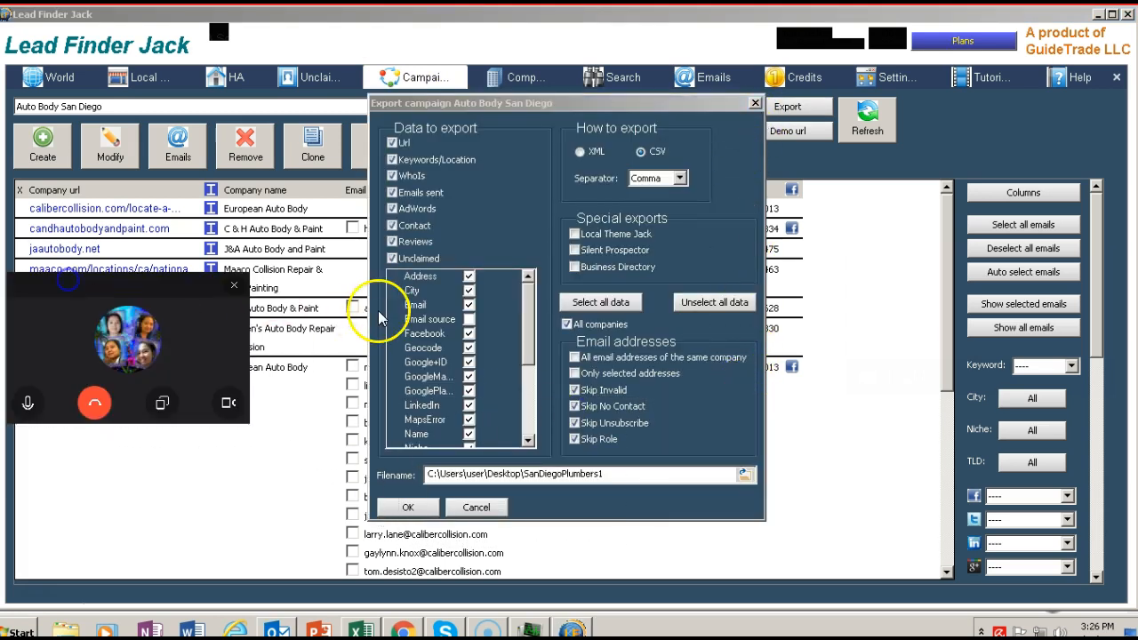
{"action": "left_click", "coordinate": [582, 305]}
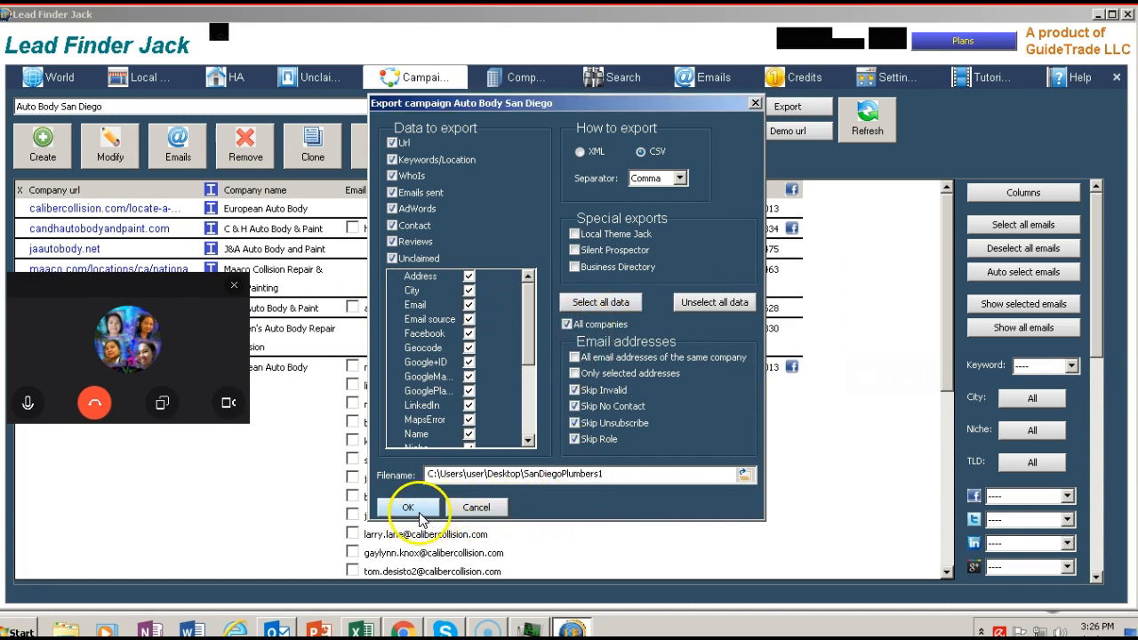
Step: Export the campaign as CSV to a desktop file named AutoBody and open the exported file in Excel
{"action": "left_click_drag", "start_coordinate": [603, 477], "coordinate": [527, 476]}
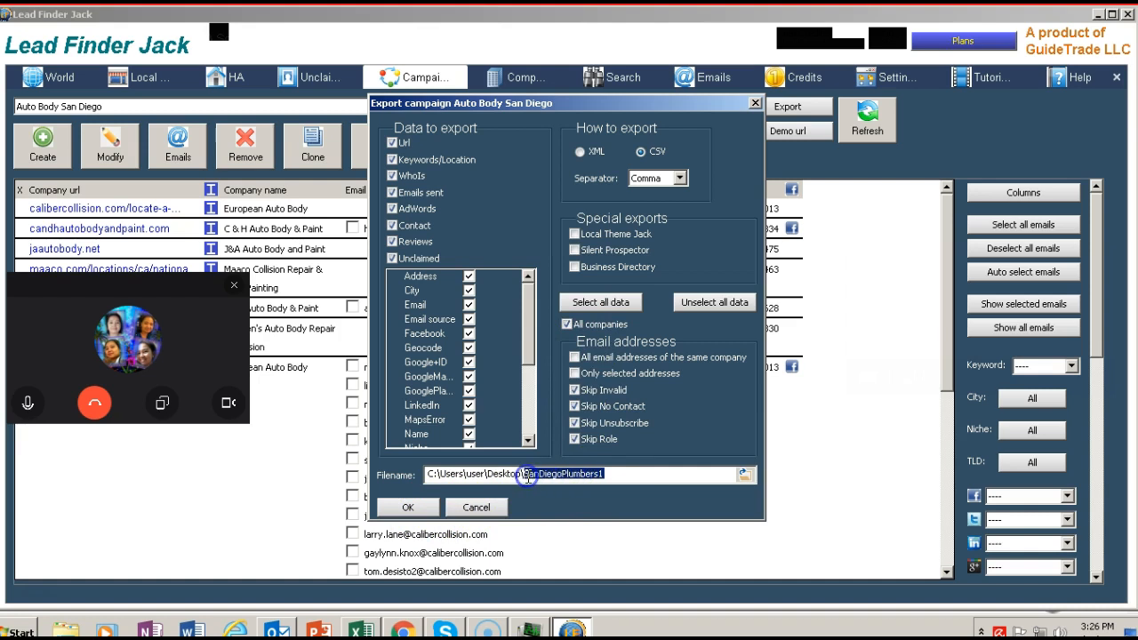
{"action": "key", "text": "BackSpace"}
{"action": "type", "text": "AutoBody"}
{"action": "left_click", "coordinate": [409, 508]}
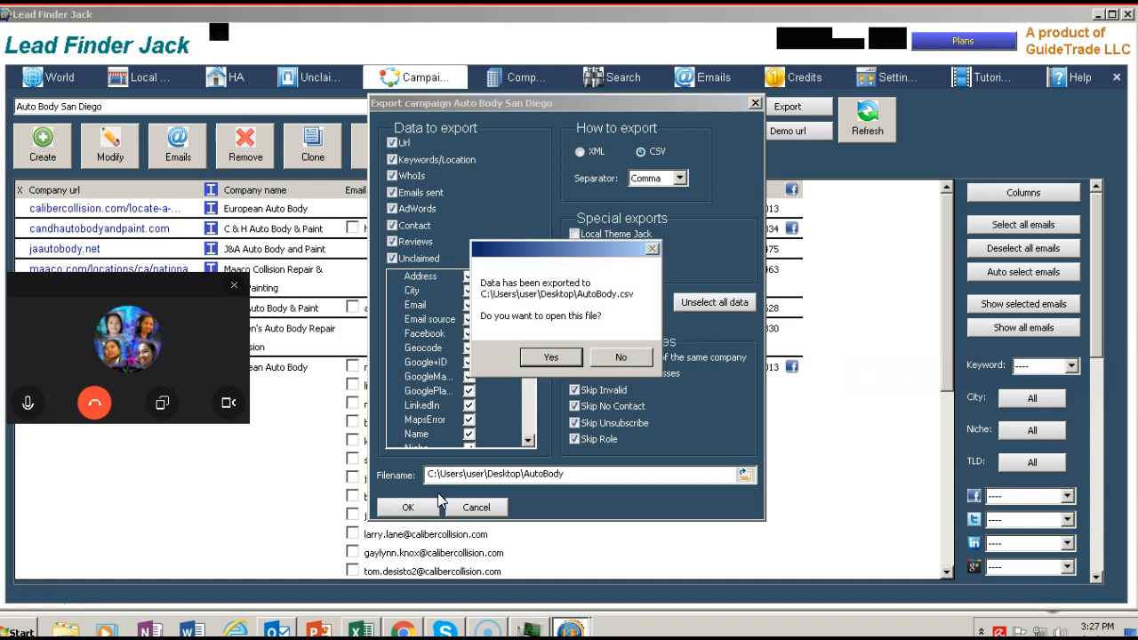
{"action": "left_click", "coordinate": [542, 362]}
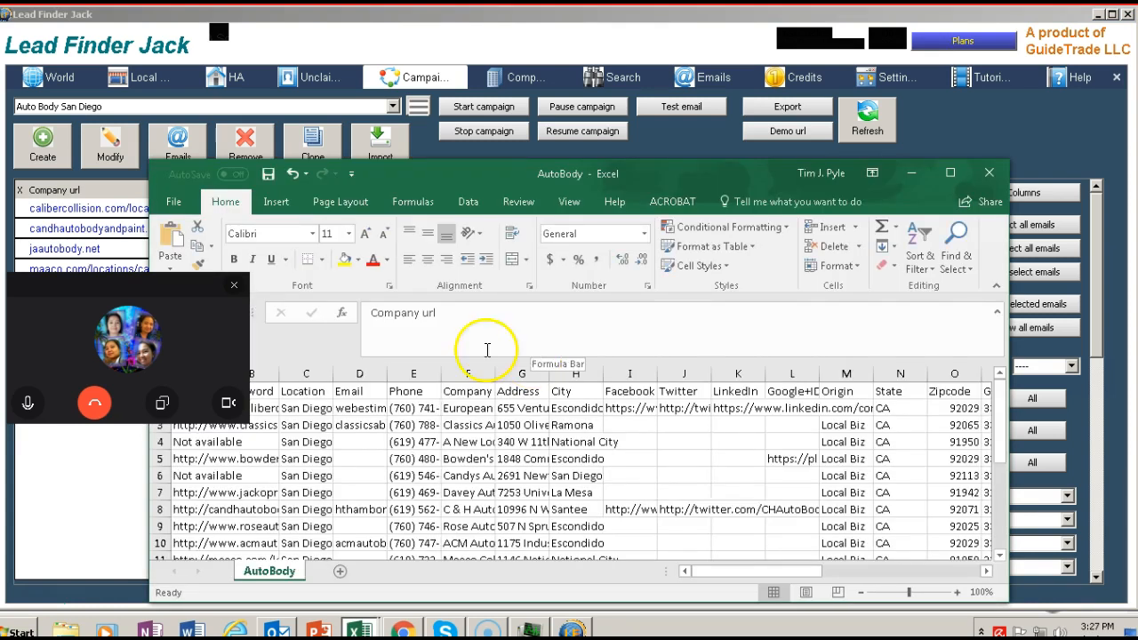
Step: Maximize the AutoBody workbook window and widen the Keyword column to reveal the overflowing company URLs
{"action": "left_click_drag", "start_coordinate": [150, 296], "coordinate": [637, 30]}
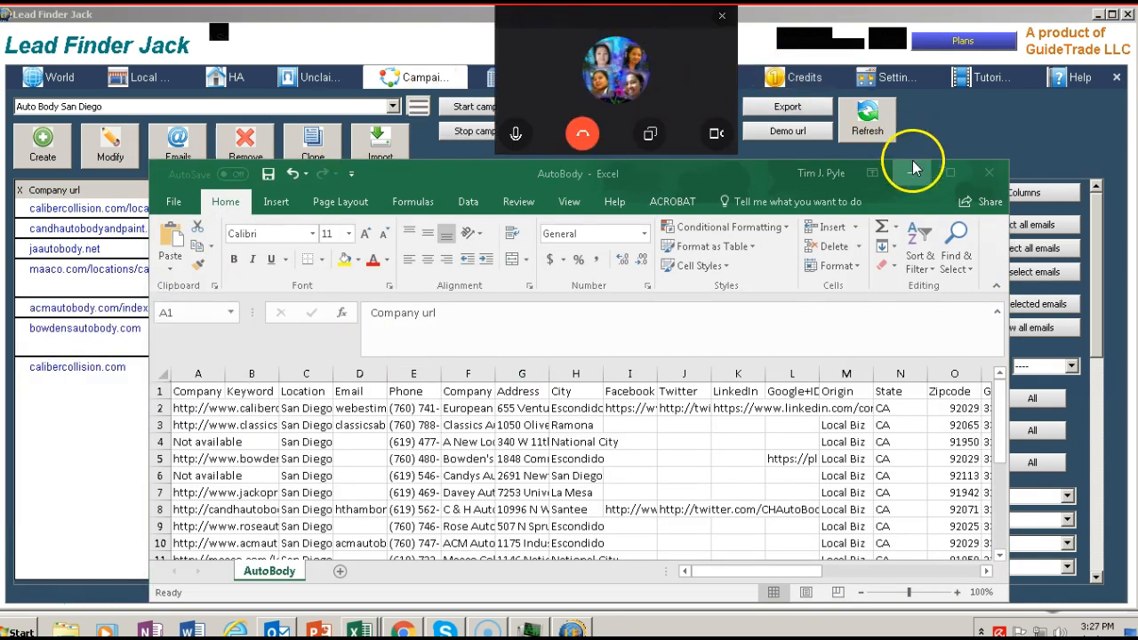
{"action": "left_click", "coordinate": [949, 173]}
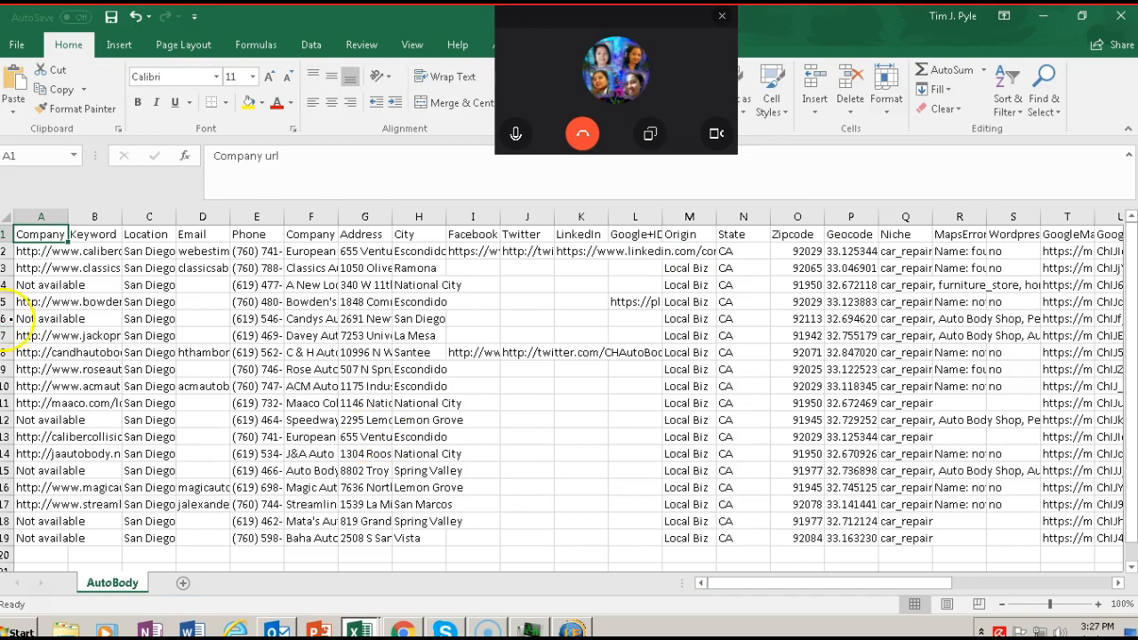
{"action": "left_click_drag", "start_coordinate": [121, 219], "coordinate": [211, 221]}
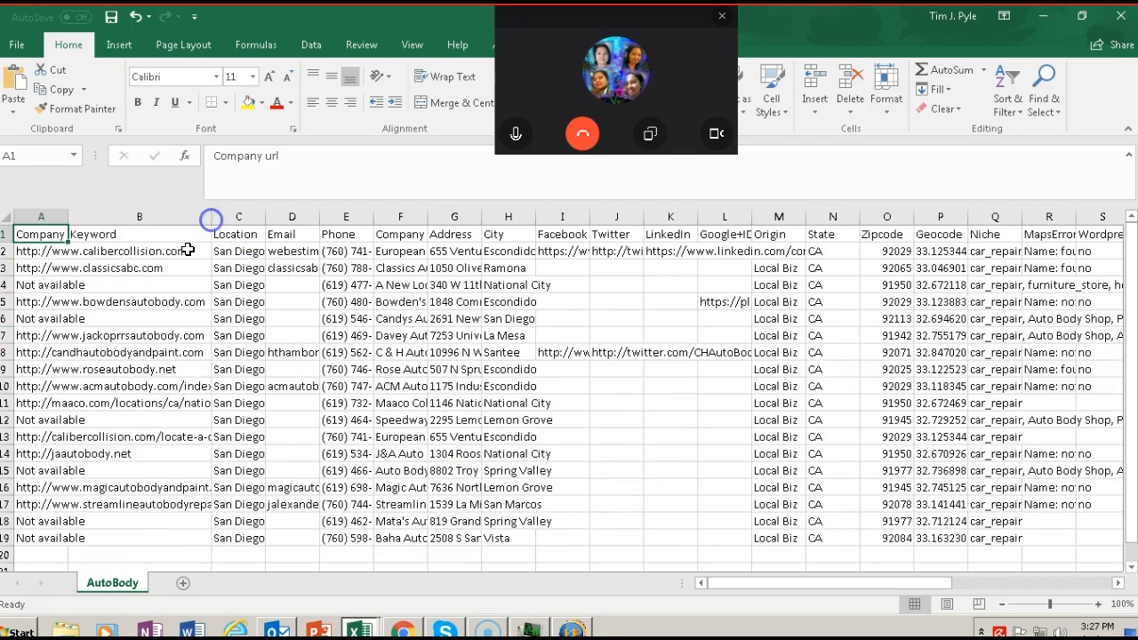
{"action": "left_click", "coordinate": [55, 436]}
{"action": "left_click", "coordinate": [53, 402]}
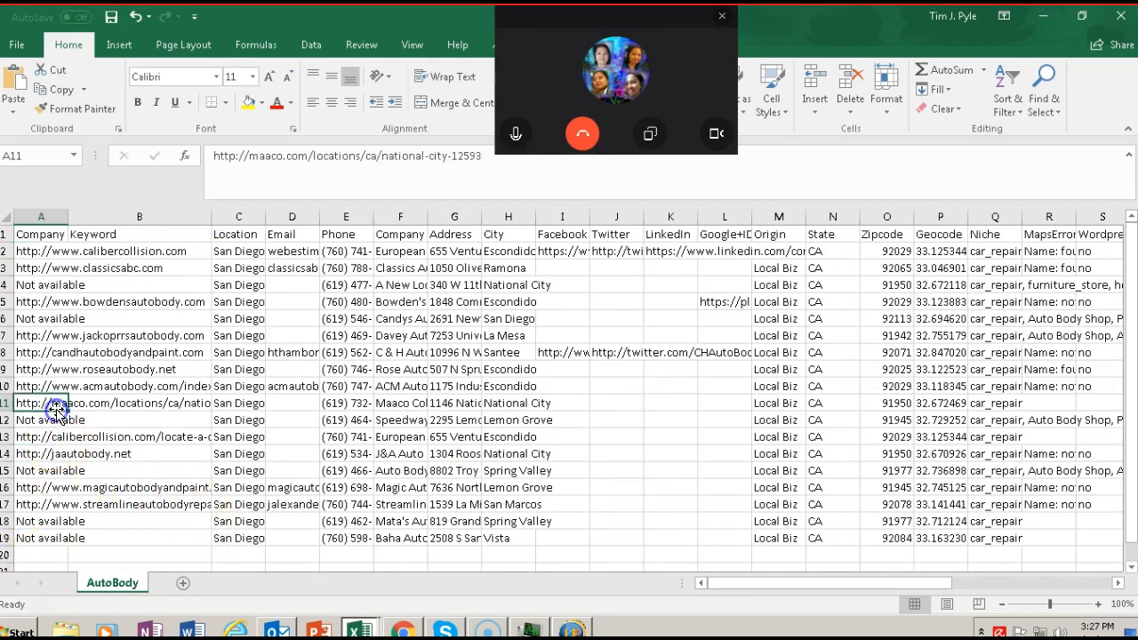
Step: Widen the Location, Email and Company name columns of the AutoBody sheet
{"action": "left_click", "coordinate": [80, 284]}
{"action": "left_click_drag", "start_coordinate": [265, 217], "coordinate": [495, 217]}
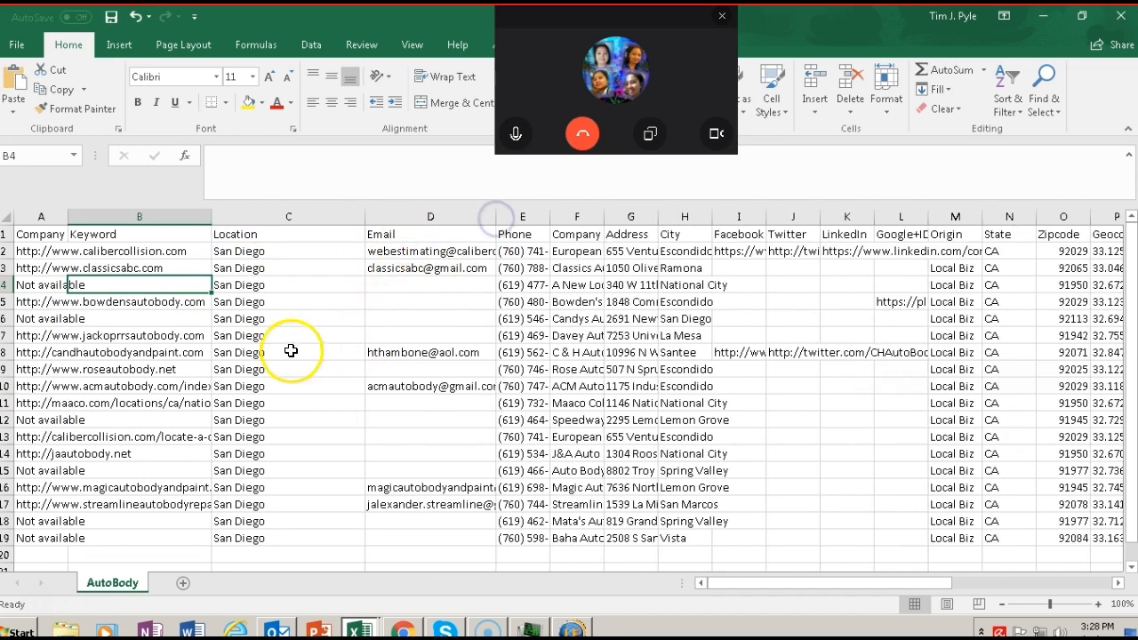
{"action": "left_click", "coordinate": [93, 339]}
{"action": "left_click", "coordinate": [85, 371]}
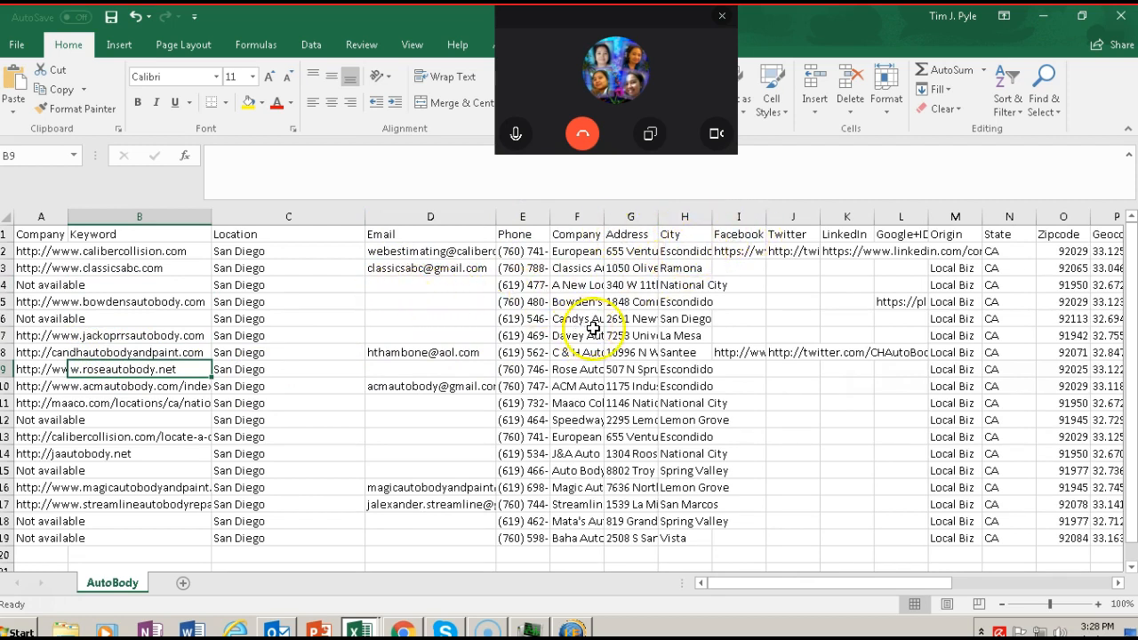
{"action": "left_click_drag", "start_coordinate": [605, 217], "coordinate": [711, 218]}
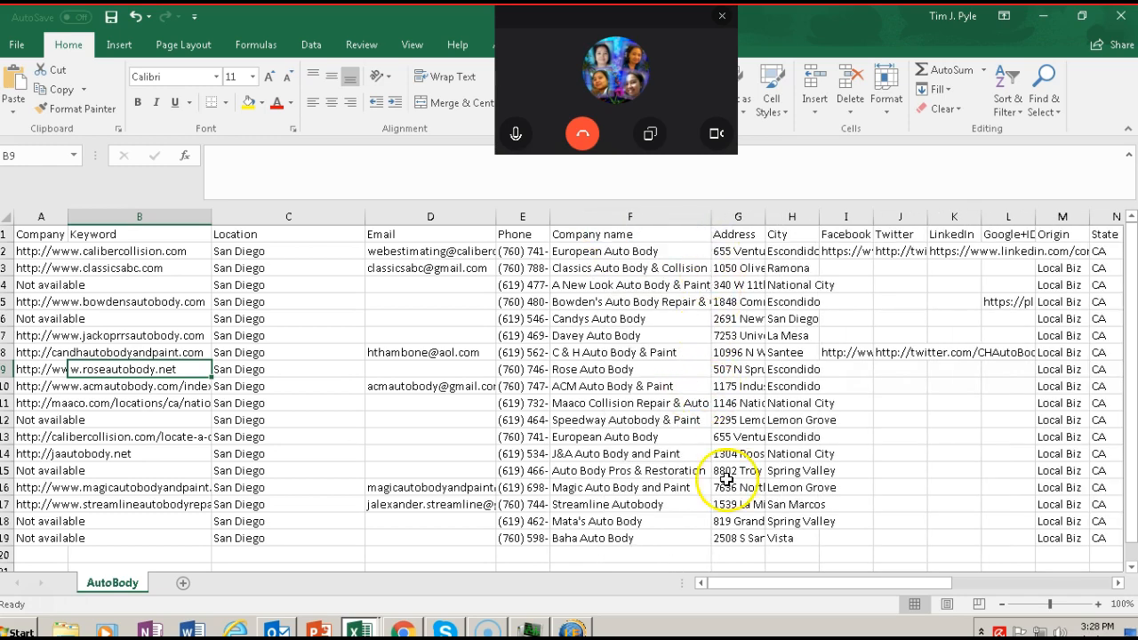
Step: Widen the Email source and WhoIsEmail columns in the AutoBody sheet
{"action": "left_click_drag", "start_coordinate": [740, 579], "coordinate": [880, 582]}
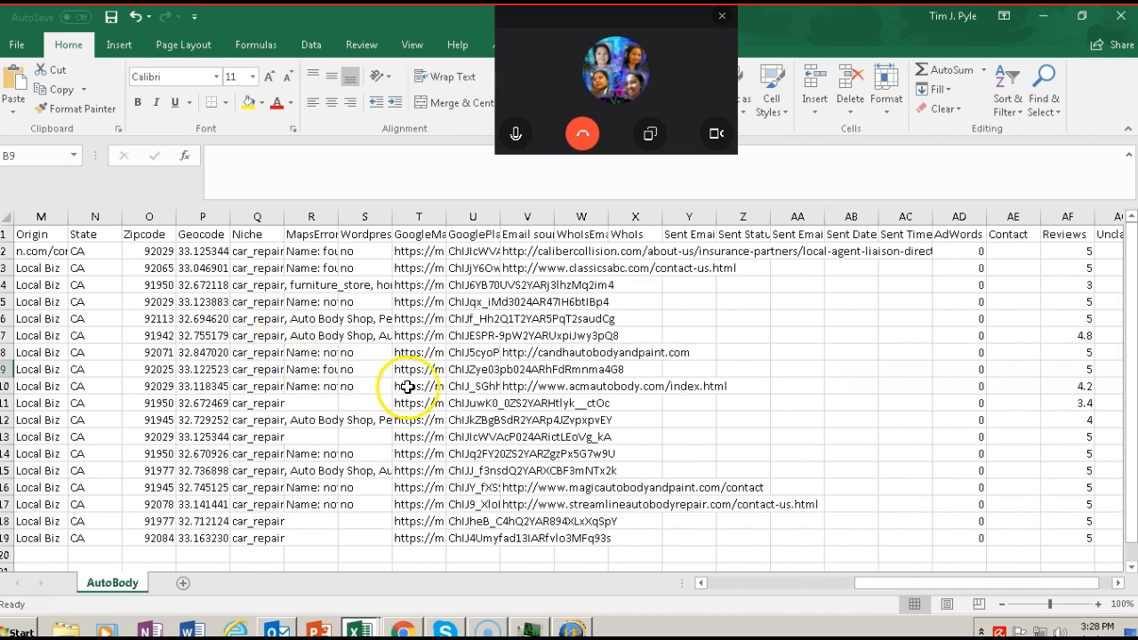
{"action": "left_click_drag", "start_coordinate": [609, 217], "coordinate": [835, 221]}
{"action": "left_click", "coordinate": [556, 211]}
{"action": "left_click_drag", "start_coordinate": [555, 211], "coordinate": [703, 211]}
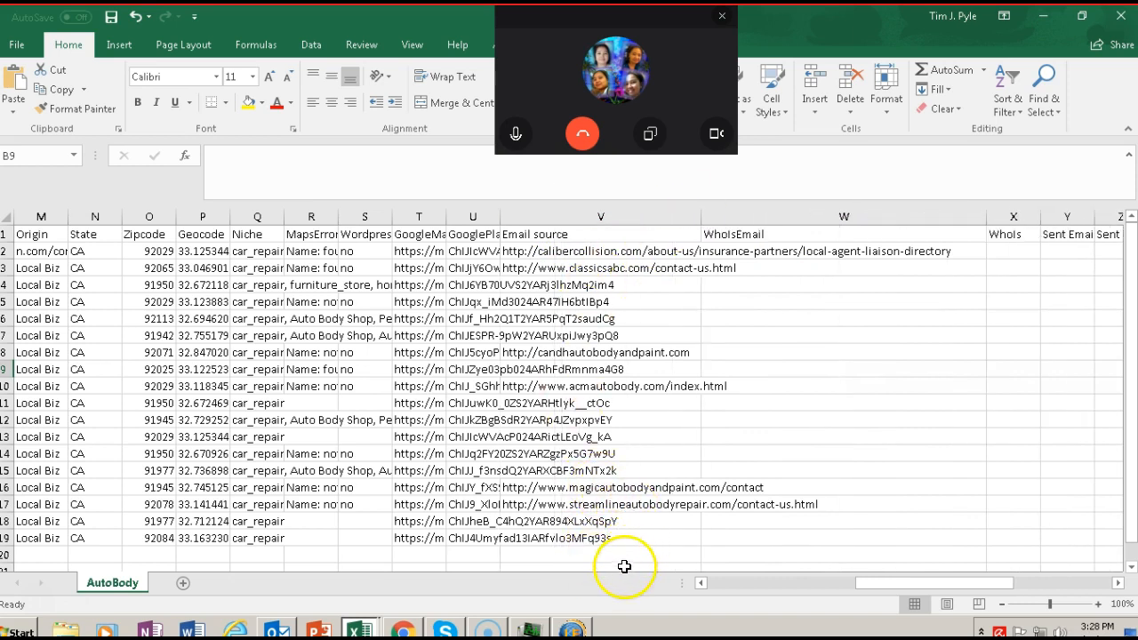
Step: Check the contact addresses in the Email column and widen the column further to show them in full
{"action": "left_click_drag", "start_coordinate": [826, 585], "coordinate": [704, 587]}
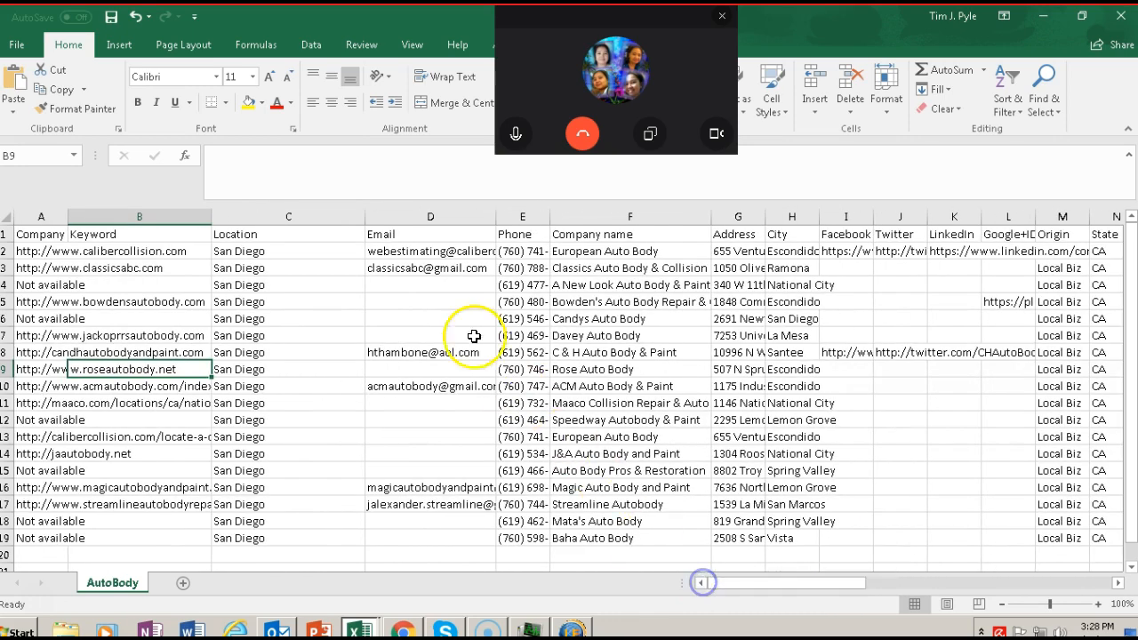
{"action": "left_click", "coordinate": [416, 268]}
{"action": "left_click", "coordinate": [408, 353]}
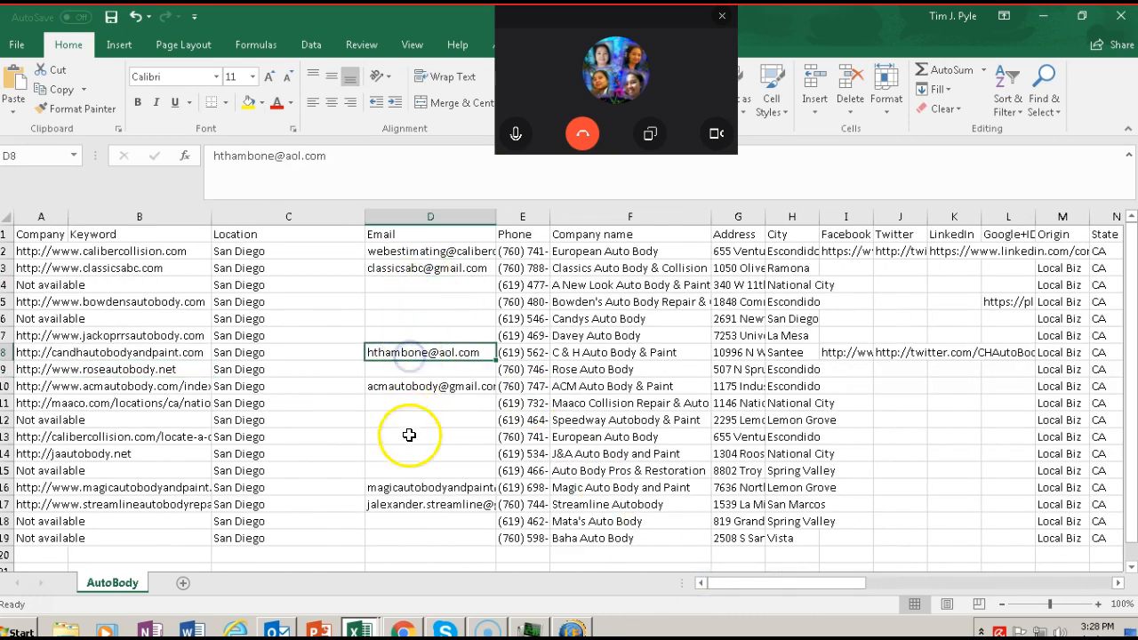
{"action": "scroll", "coordinate": [412, 455], "scroll_direction": "down", "scroll_amount": 2}
{"action": "left_click", "coordinate": [399, 407]}
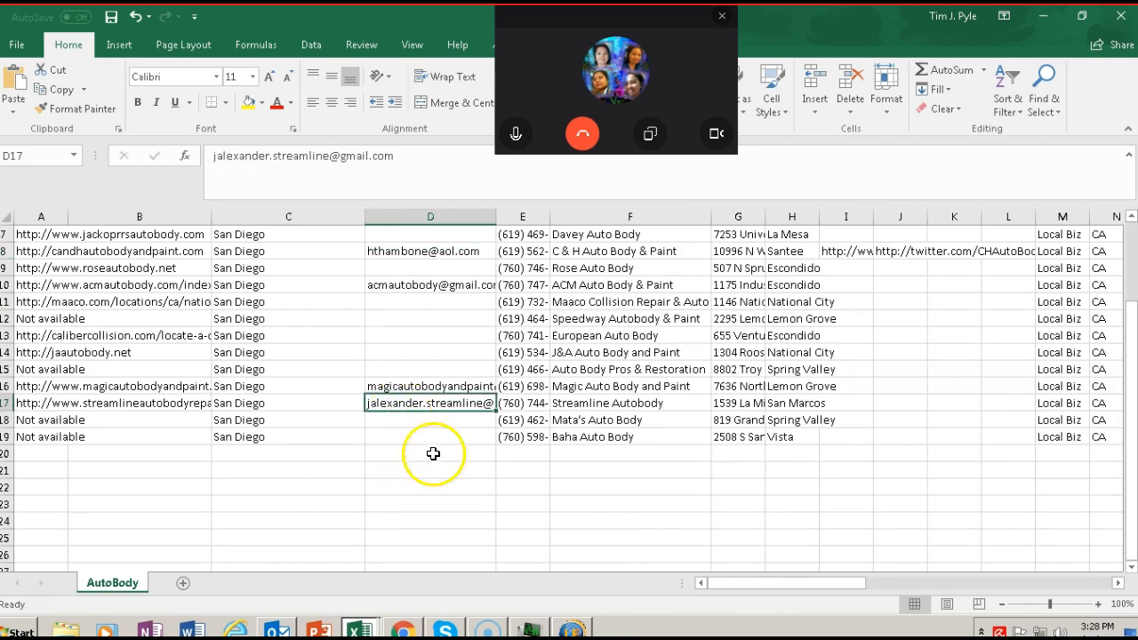
{"action": "left_click_drag", "start_coordinate": [494, 216], "coordinate": [697, 217]}
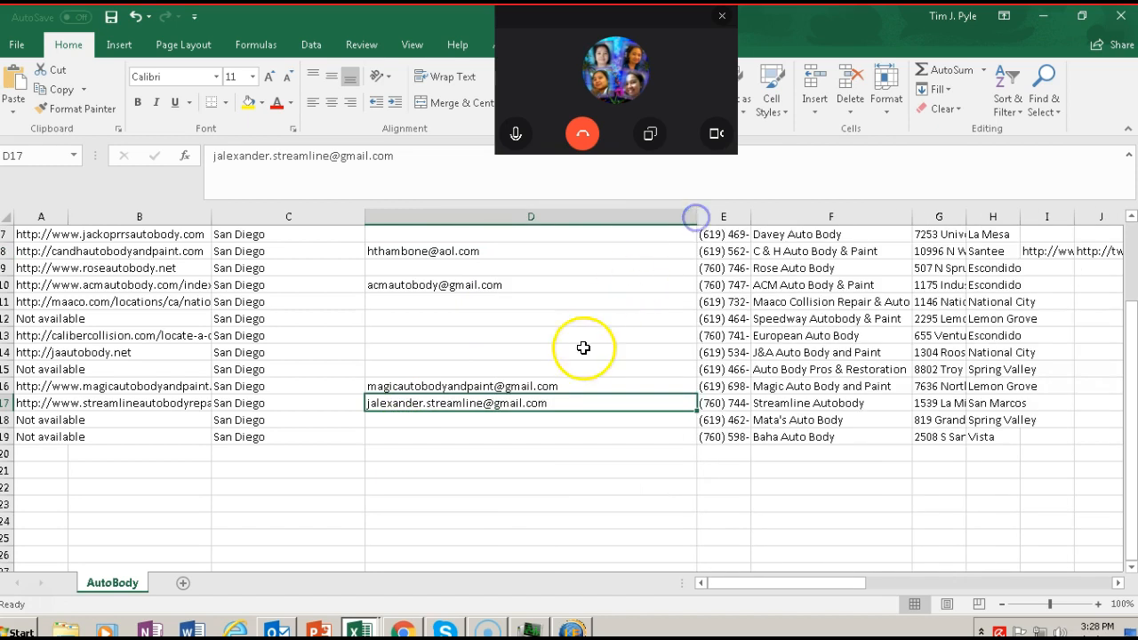
{"action": "left_click", "coordinate": [514, 408]}
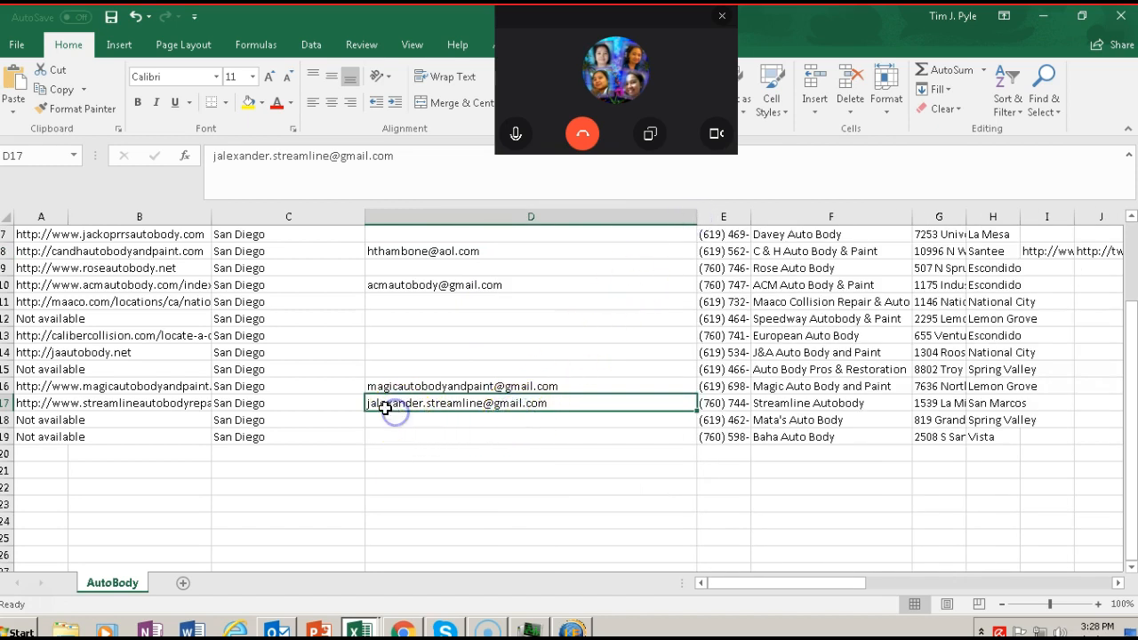